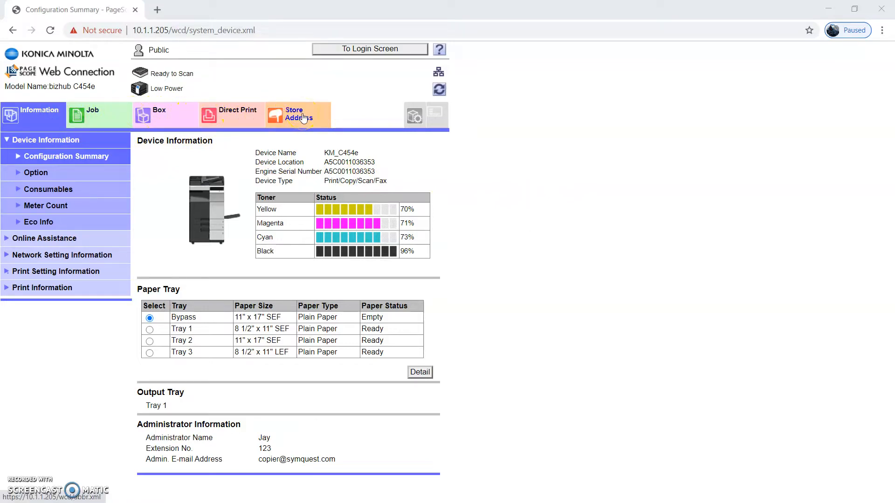
# Go to the Box tab and open the Create User Box (Public) form.
pyautogui.click(160, 115)
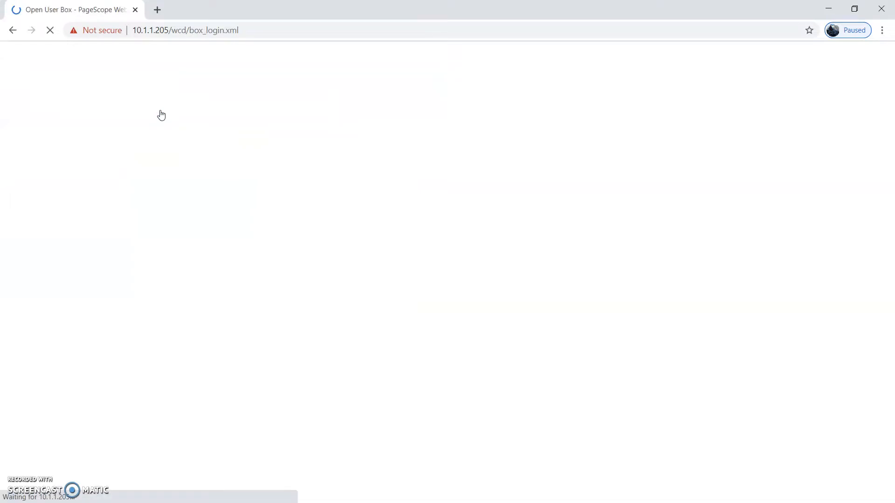
pyautogui.click(170, 116)
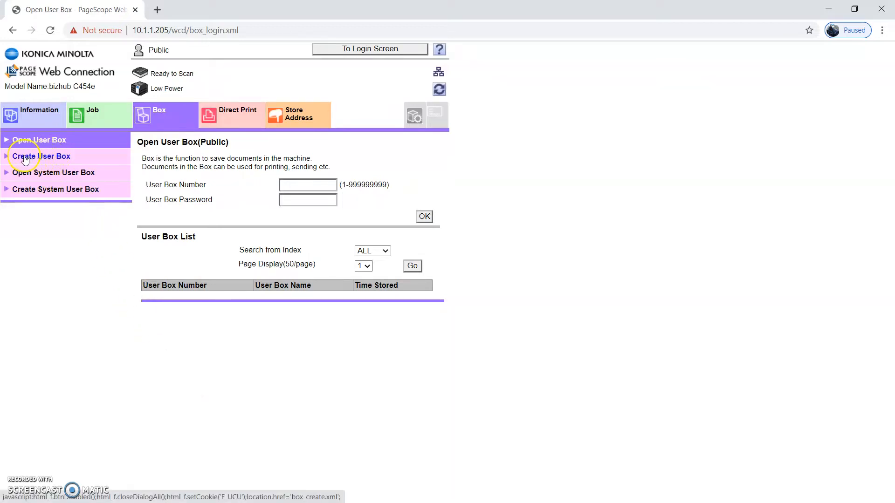
pyautogui.click(39, 157)
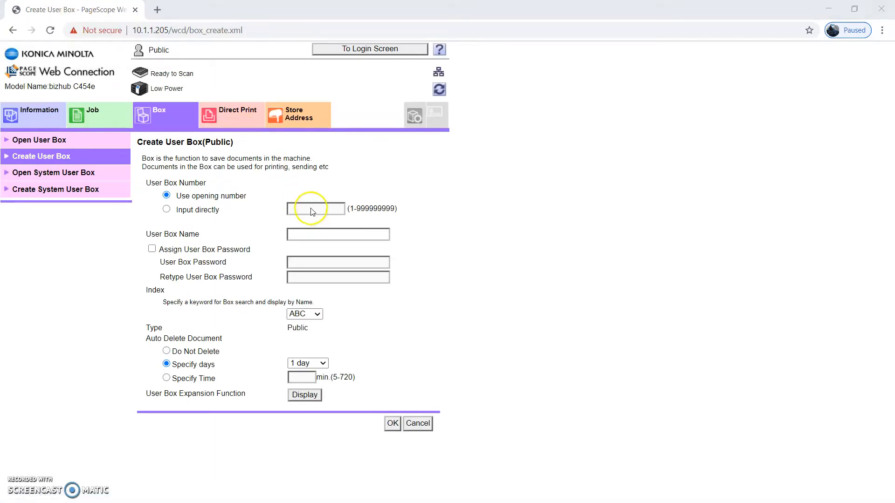
# Enter a person's name as the User Box Name, try box number 45, then revert to Use opening number.
pyautogui.click(307, 233)
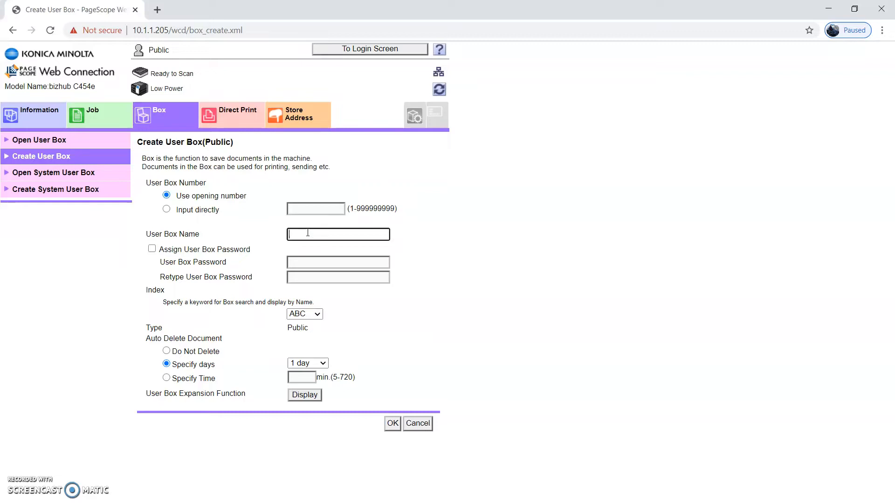
pyautogui.write('John Doe')
pyautogui.click(167, 208)
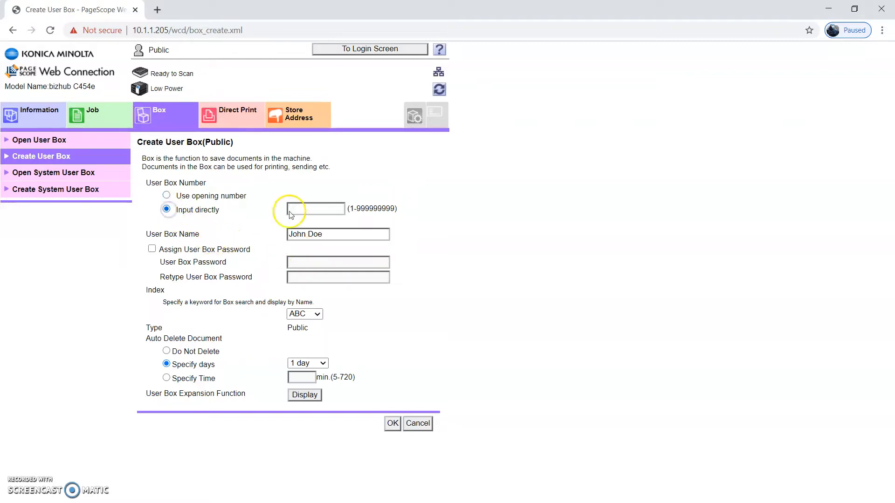
pyautogui.click(307, 210)
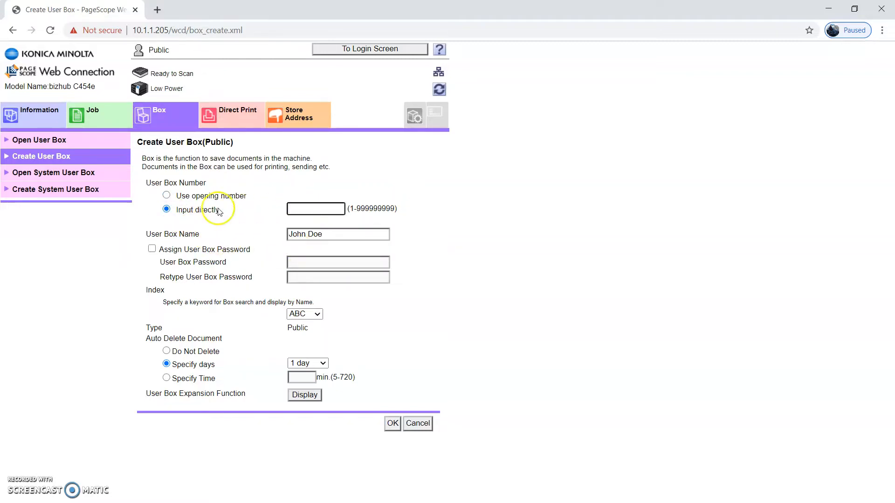
pyautogui.click(300, 209)
pyautogui.write('45')
pyautogui.click(289, 217)
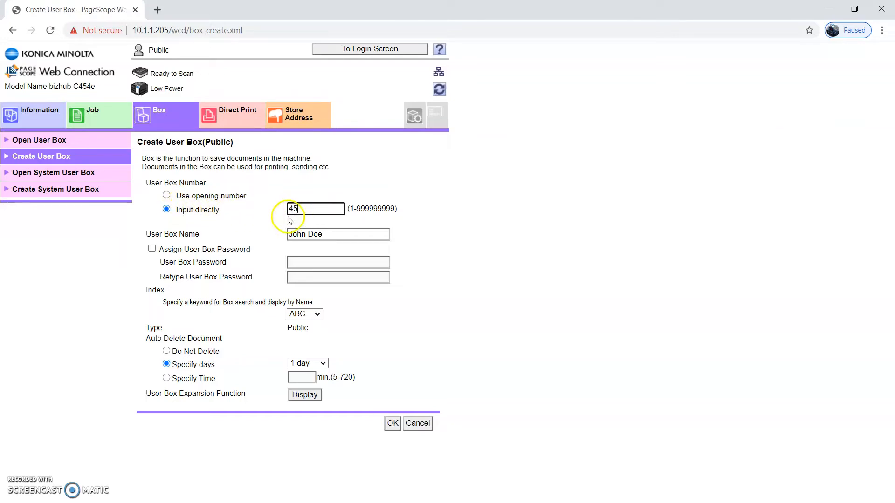
pyautogui.press('BackSpace')
pyautogui.press('BackSpace')
pyautogui.click(178, 201)
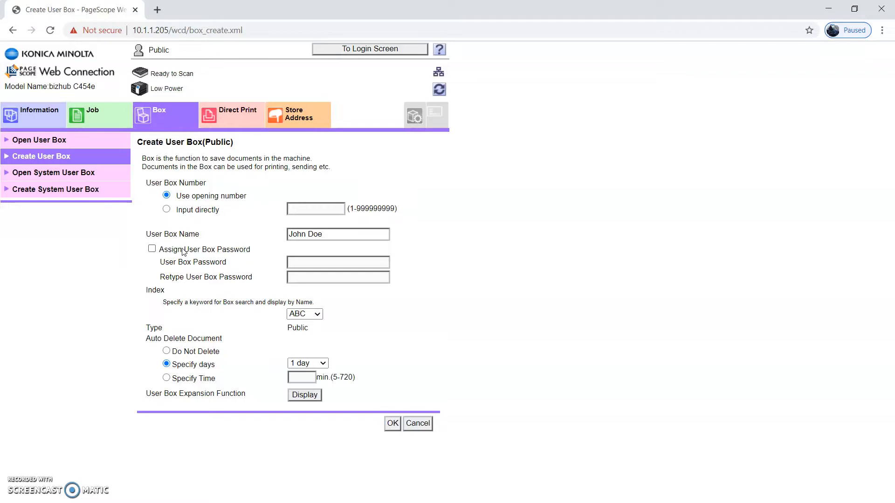
# Enable a user box password, type it in both fields, then turn password protection off again.
pyautogui.click(152, 250)
pyautogui.click(296, 262)
pyautogui.write('123')
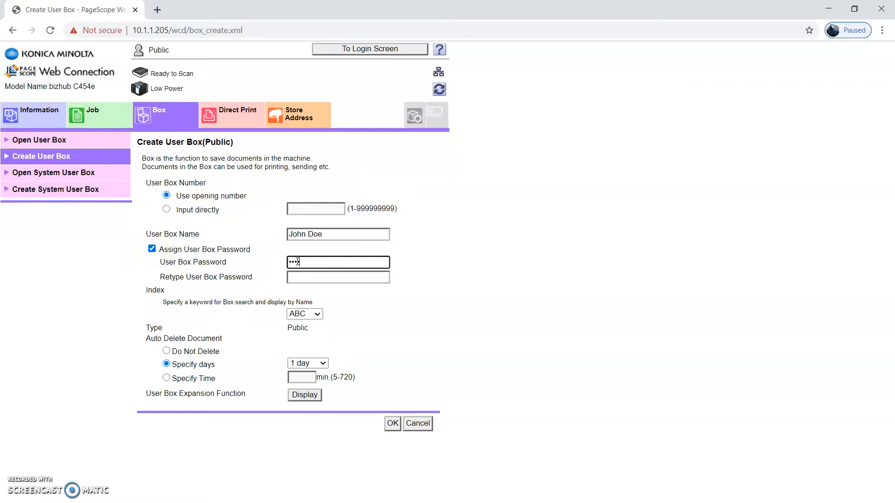
pyautogui.press('Tab')
pyautogui.write('123')
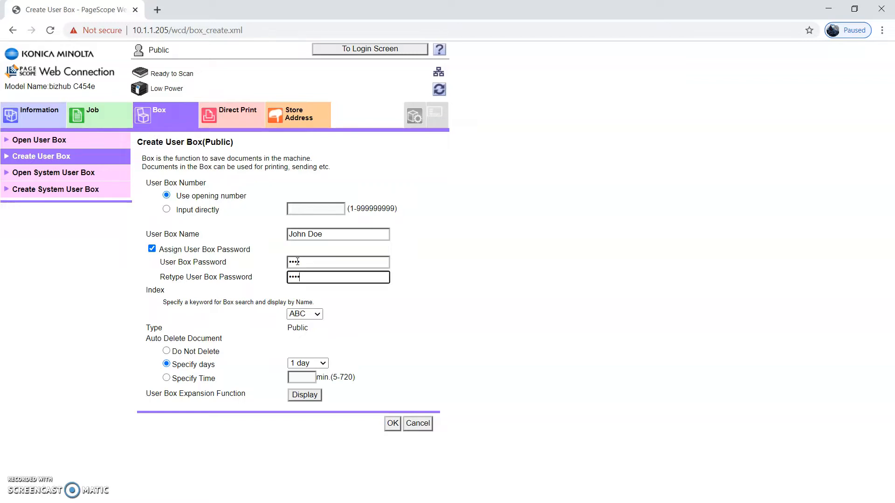
pyautogui.click(152, 250)
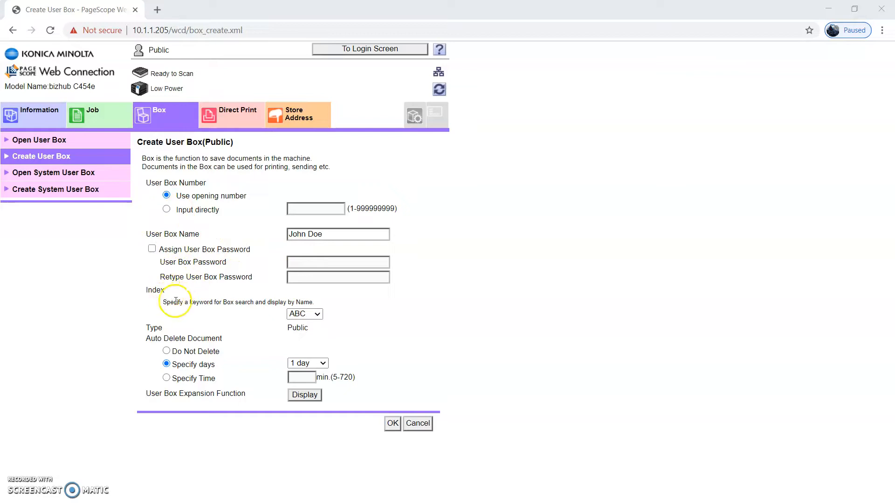
# Index the box under JKL, set documents to auto-delete after 7 days, and submit with OK.
pyautogui.click(301, 315)
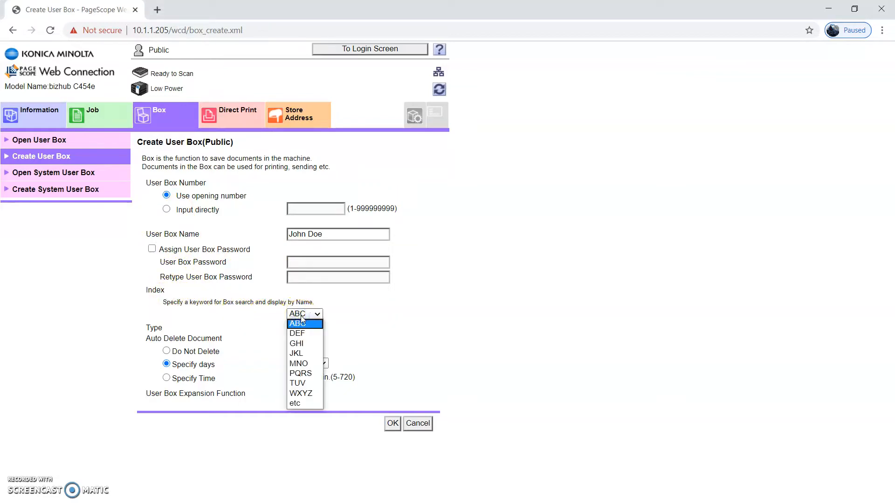
pyautogui.click(296, 353)
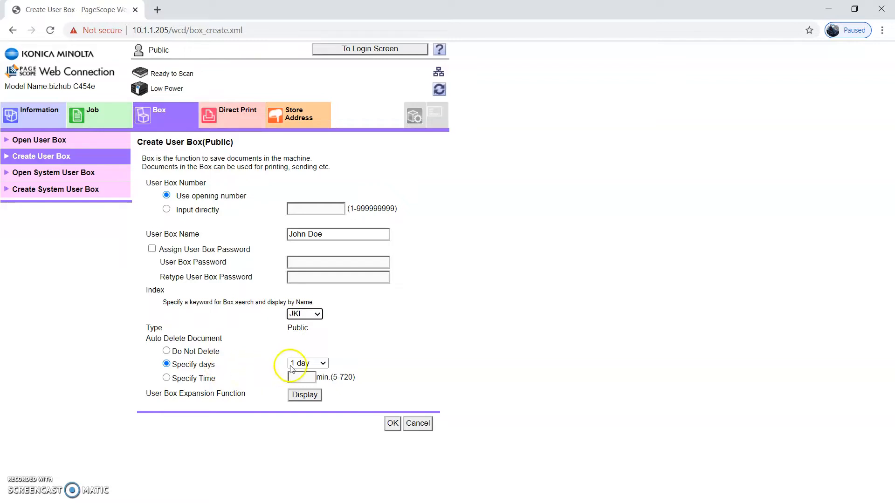
pyautogui.click(326, 364)
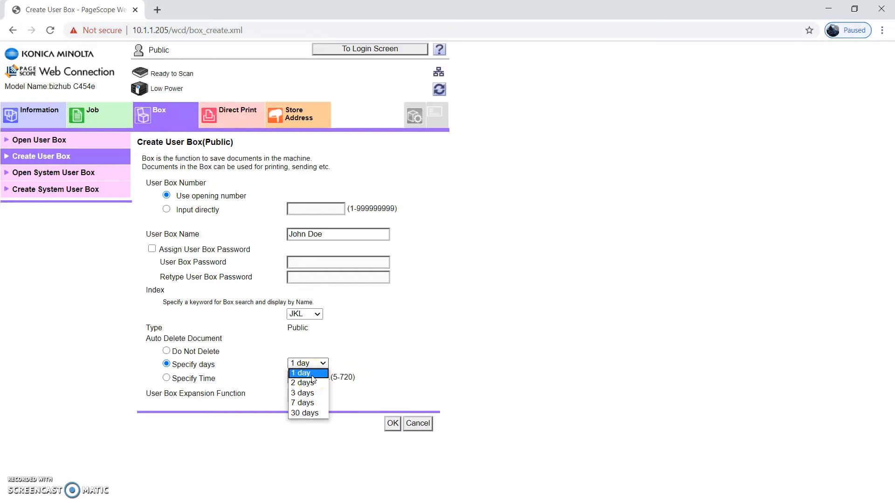
pyautogui.click(358, 351)
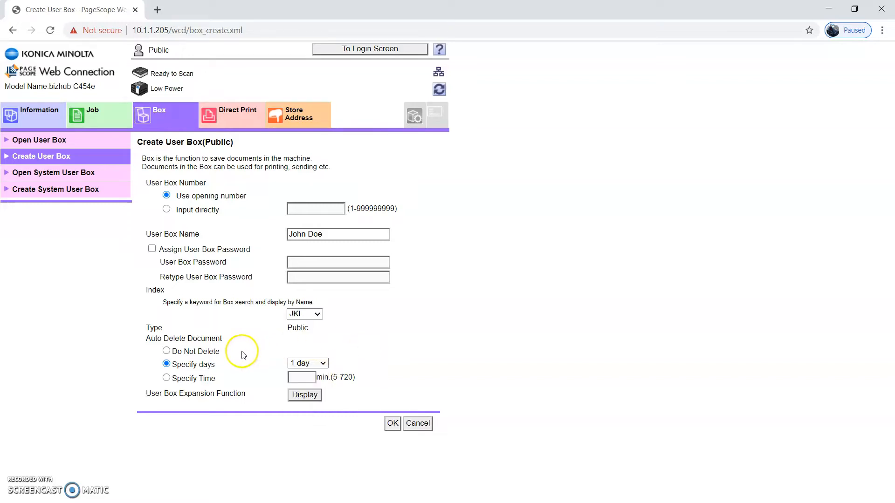
pyautogui.click(167, 352)
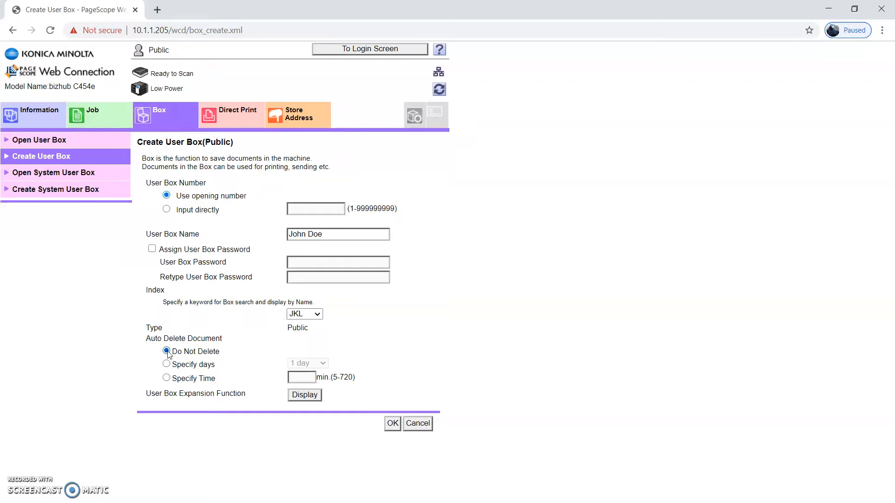
pyautogui.click(167, 353)
pyautogui.click(169, 367)
pyautogui.click(310, 364)
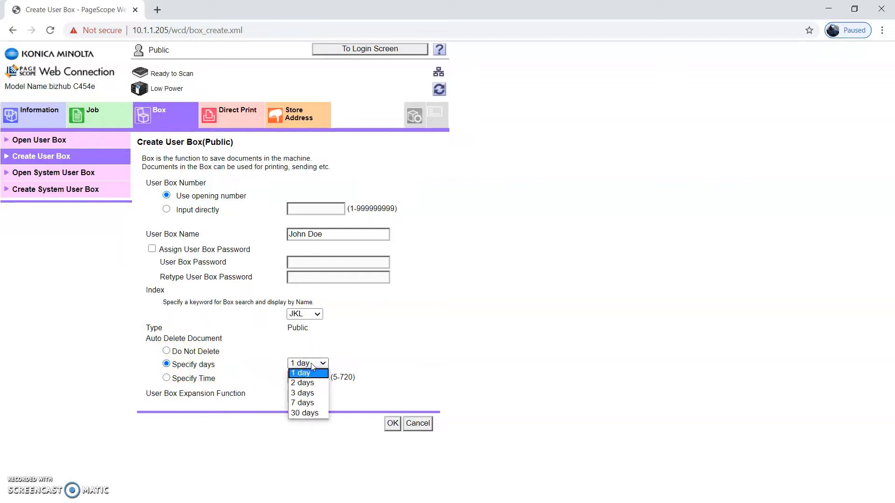
pyautogui.click(305, 403)
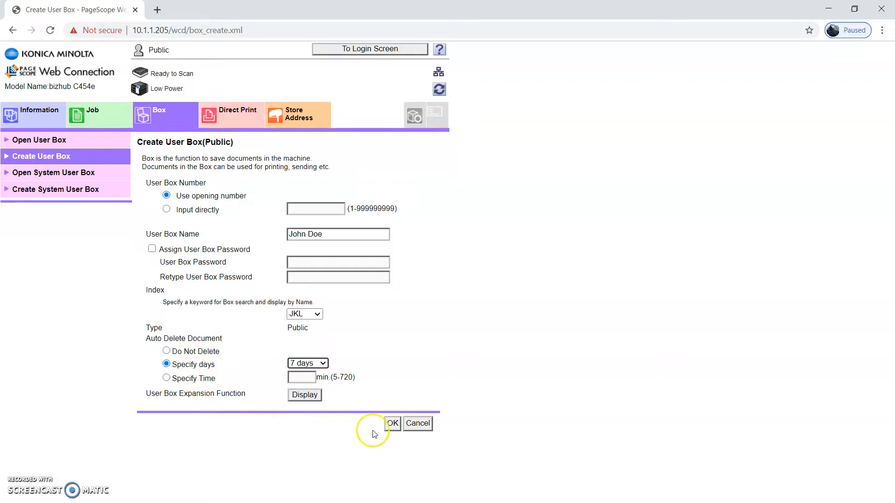
pyautogui.click(393, 423)
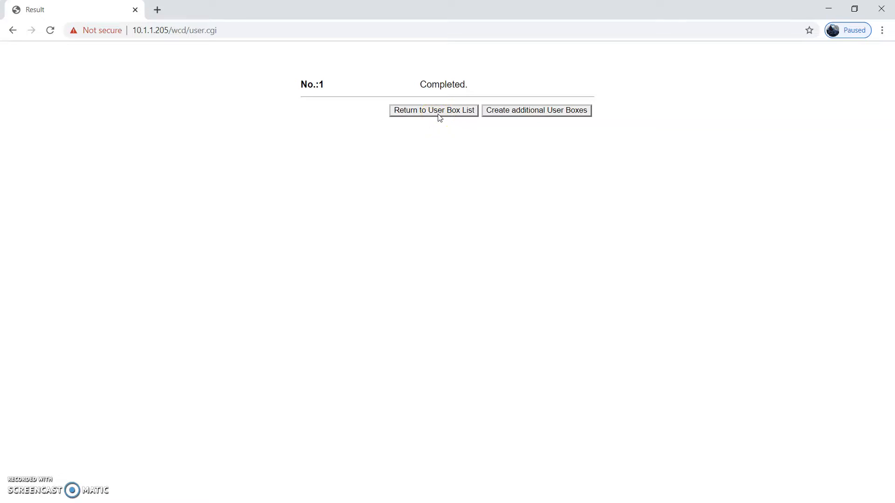
# Create another box named Forms, indexed DEF, with Auto Delete Document set to Do Not Delete.
pyautogui.click(501, 111)
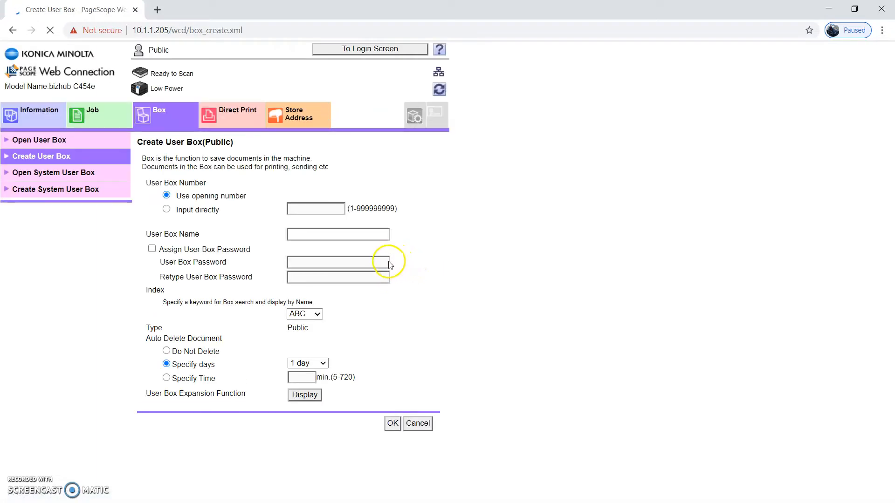
pyautogui.click(327, 233)
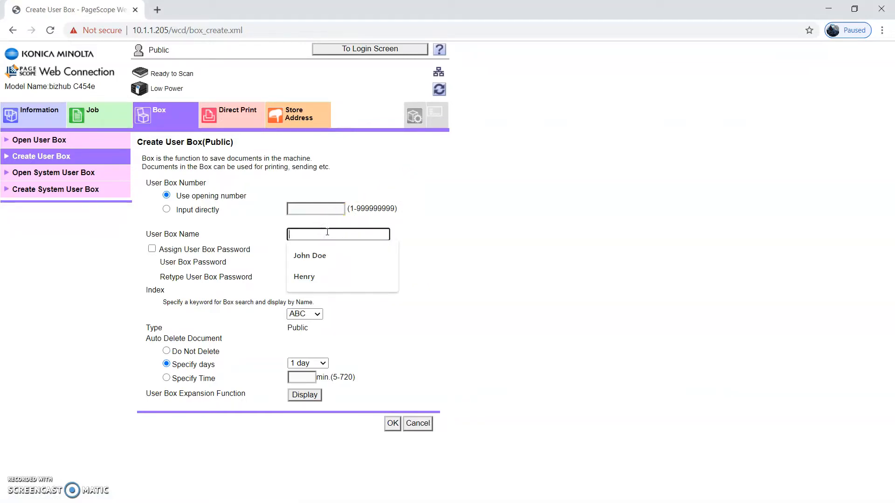
pyautogui.write('Forms')
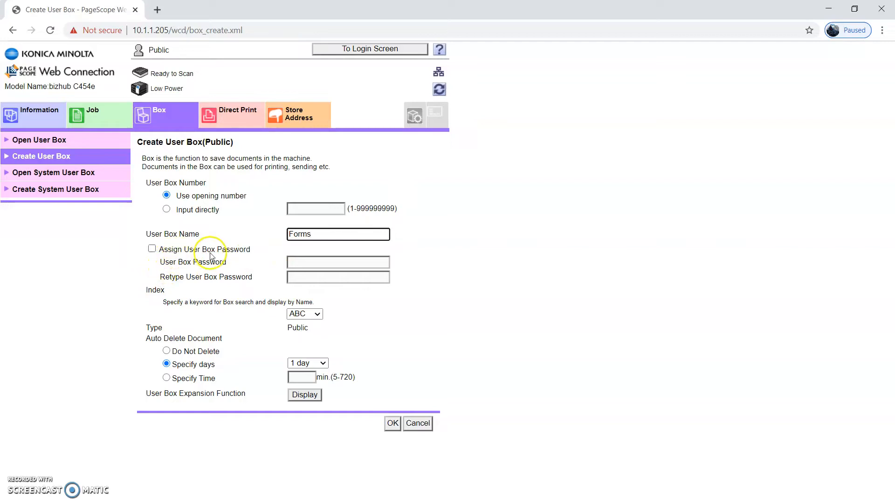
pyautogui.click(314, 314)
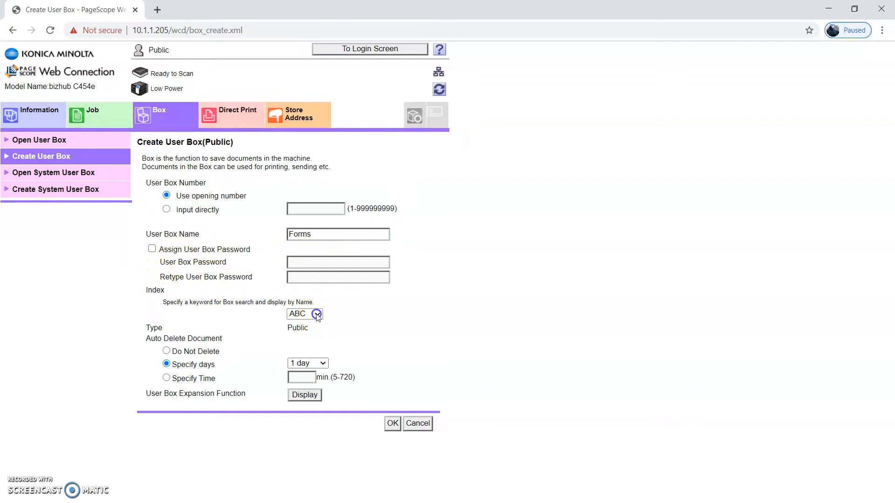
pyautogui.click(306, 333)
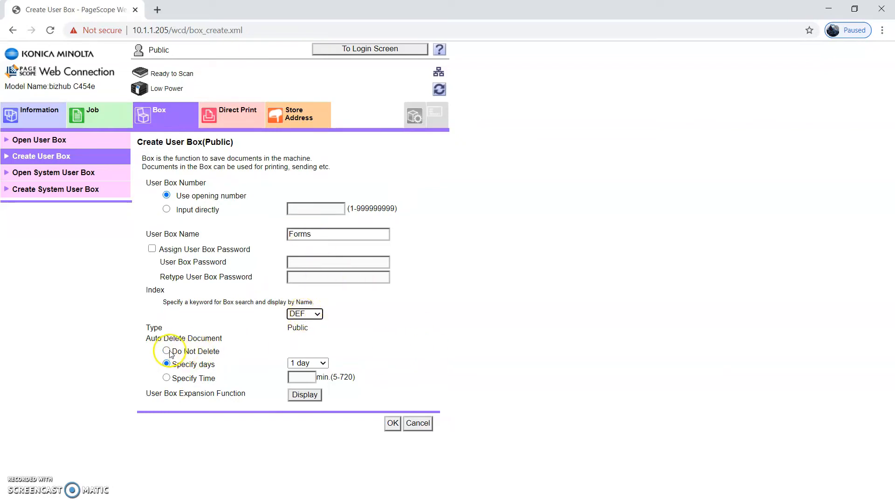
pyautogui.click(188, 355)
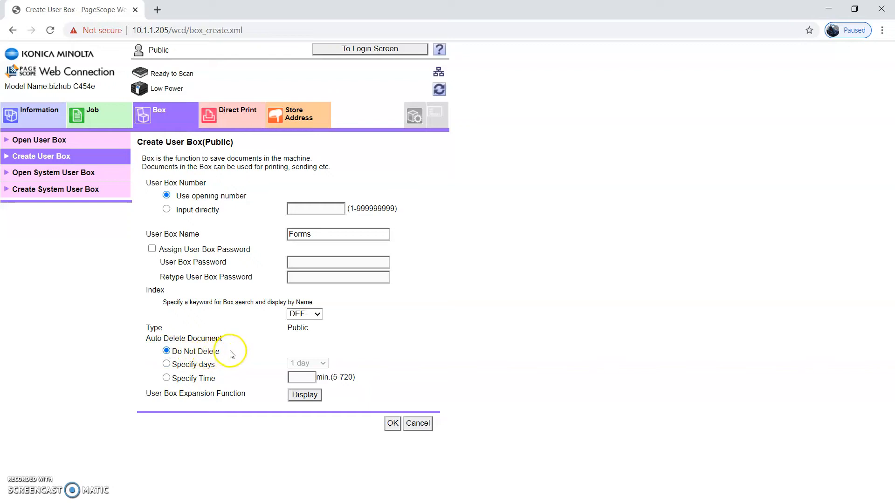
pyautogui.click(393, 424)
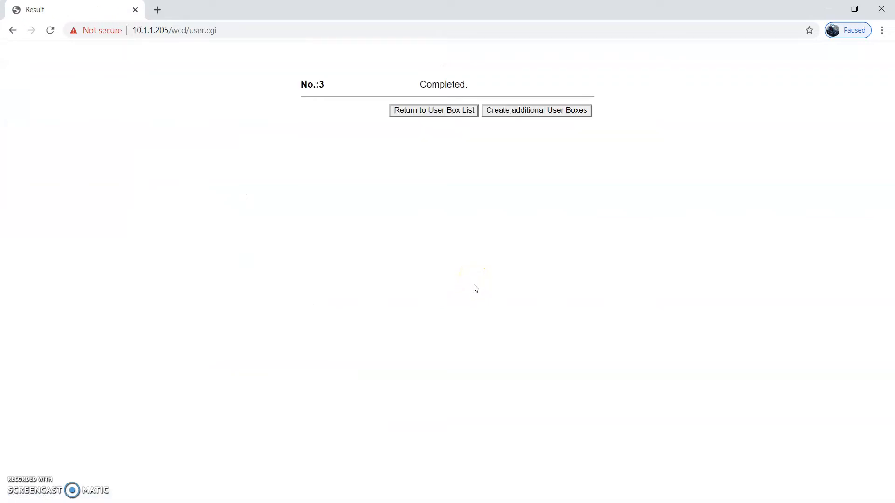
# Return to the User Box List and open user box No. 1's contents.
pyautogui.click(422, 110)
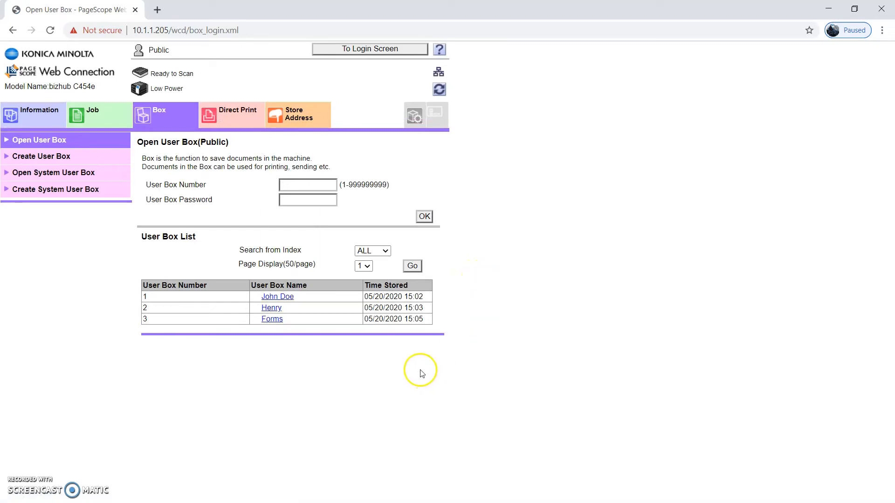
pyautogui.click(282, 299)
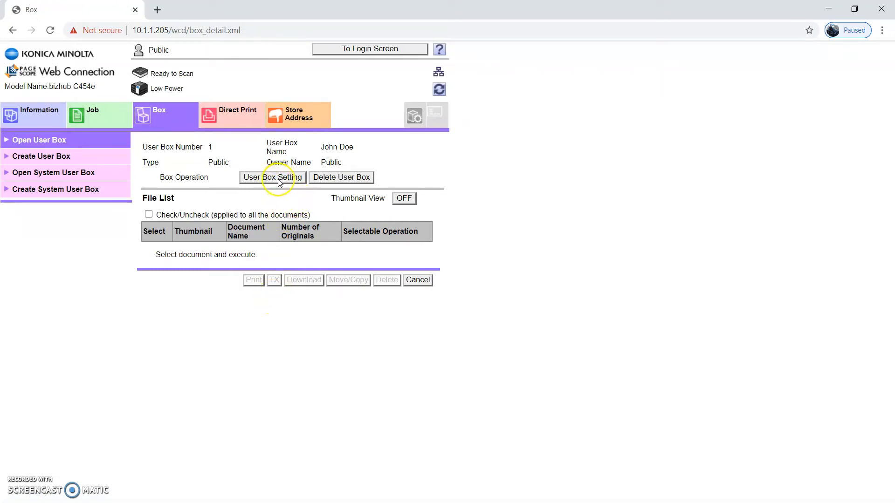
# Delete user box 1, confirm with OK, and return to the user box list.
pyautogui.click(335, 180)
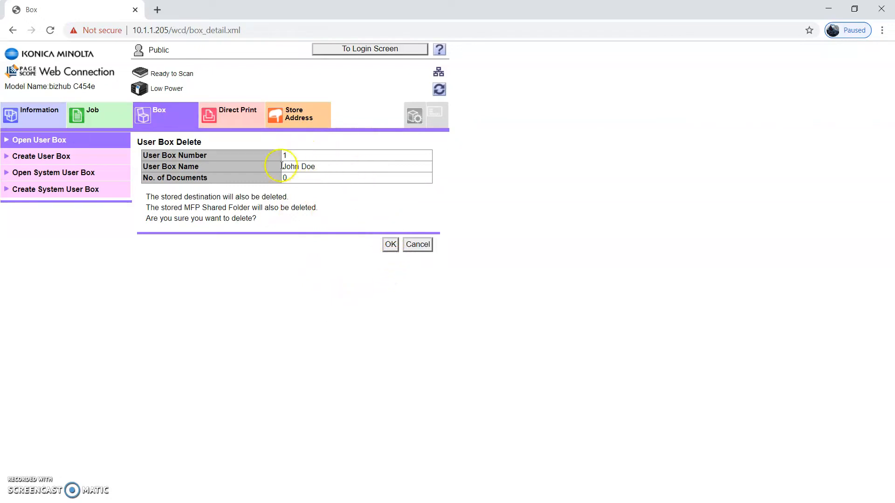
pyautogui.click(393, 245)
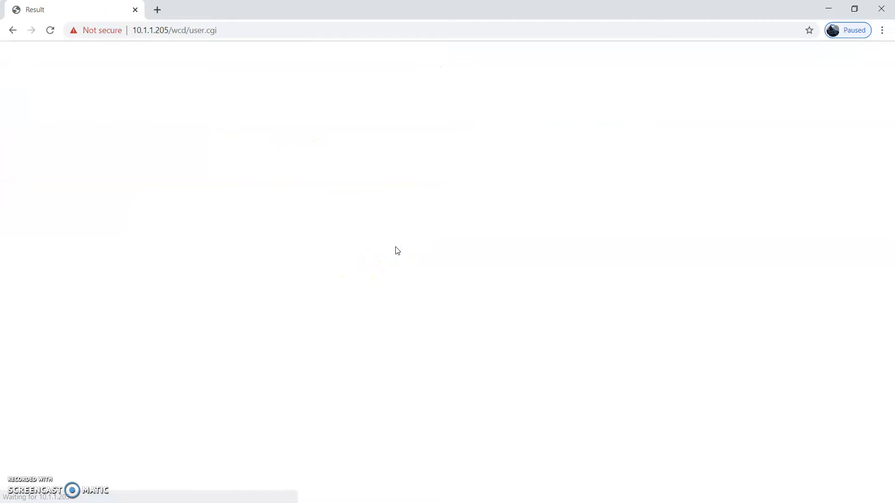
pyautogui.click(584, 110)
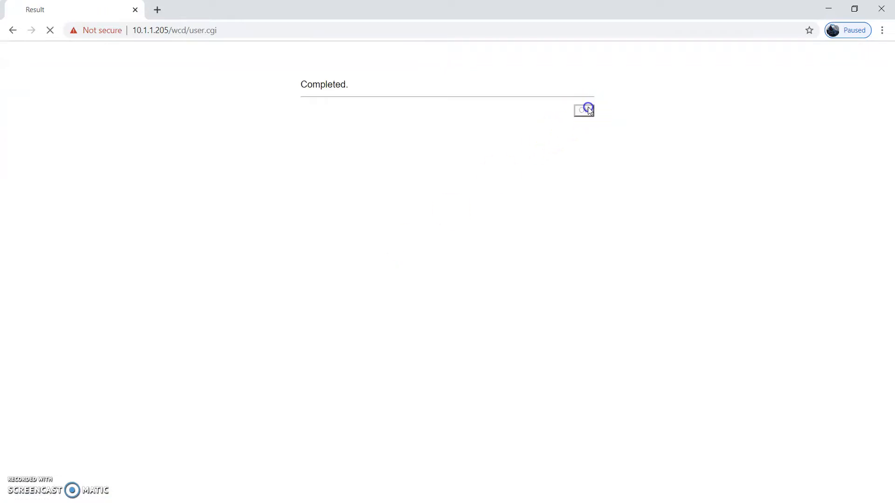
pyautogui.click(446, 320)
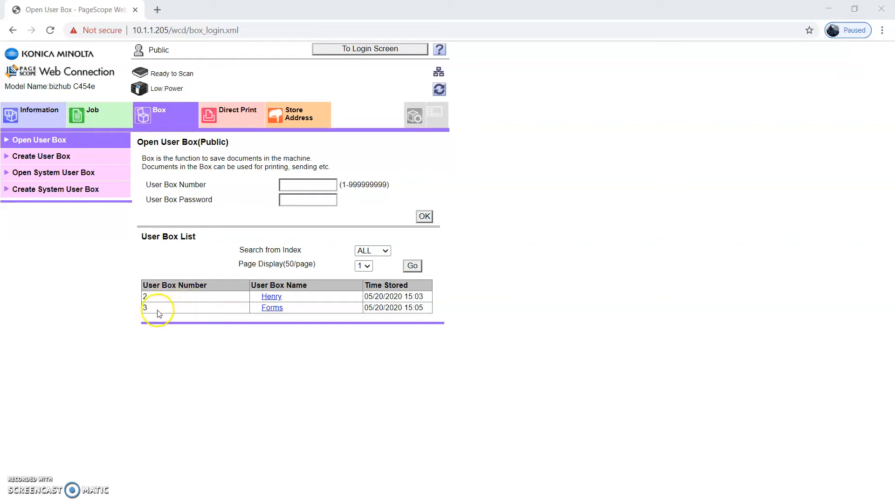
pyautogui.moveTo(156, 312); pyautogui.dragTo(140, 310)
pyautogui.click(139, 310)
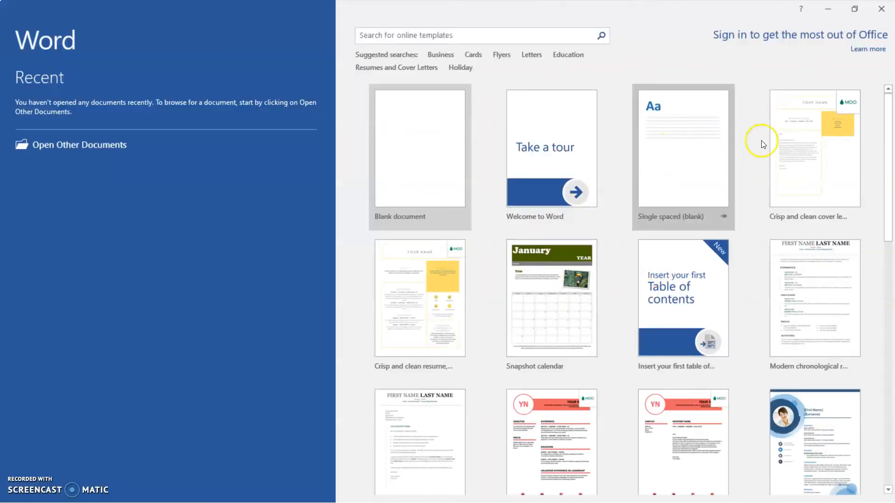
# Create a document from the Crisp and clean cover letter template and open File > Print.
pyautogui.click(812, 149)
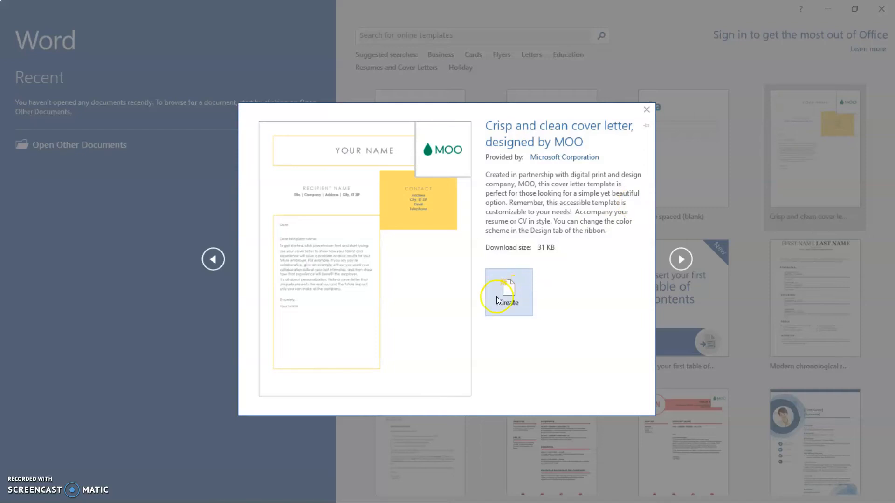
pyautogui.click(513, 291)
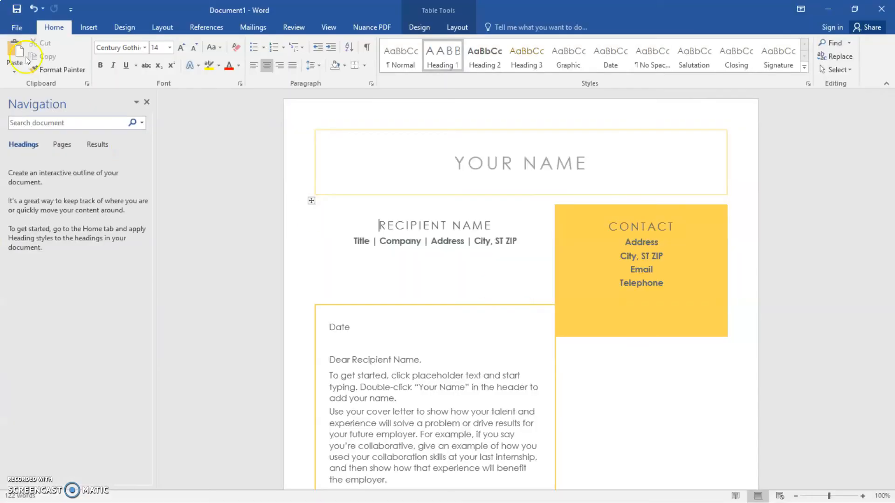
pyautogui.click(18, 29)
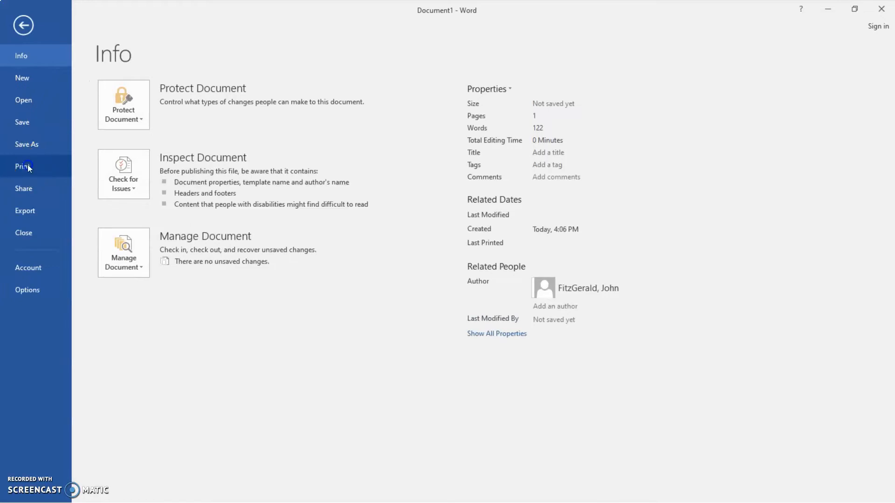
pyautogui.click(27, 165)
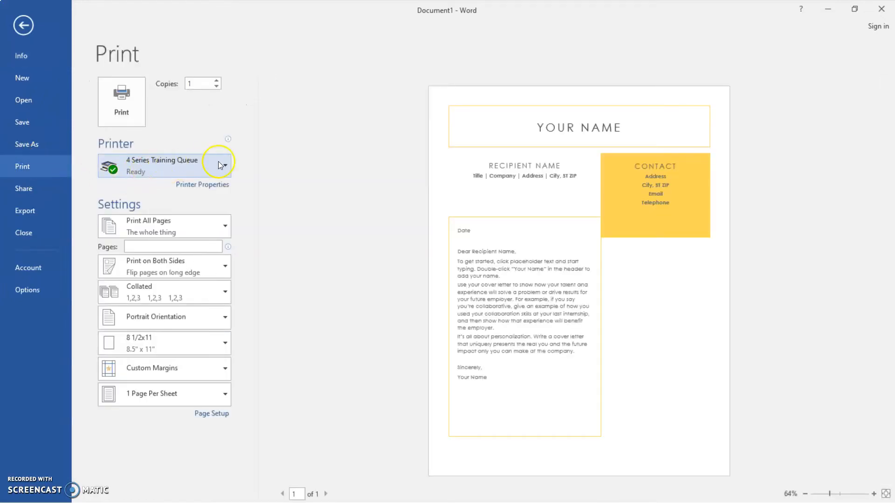
pyautogui.moveTo(228, 166)
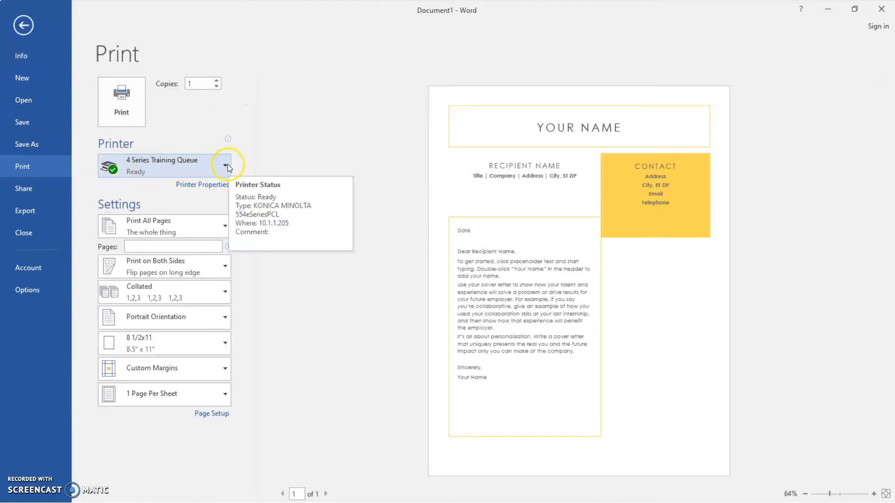
# Set the driver to Save in User Box as file TEST in box 3, then print the letter.
pyautogui.click(214, 185)
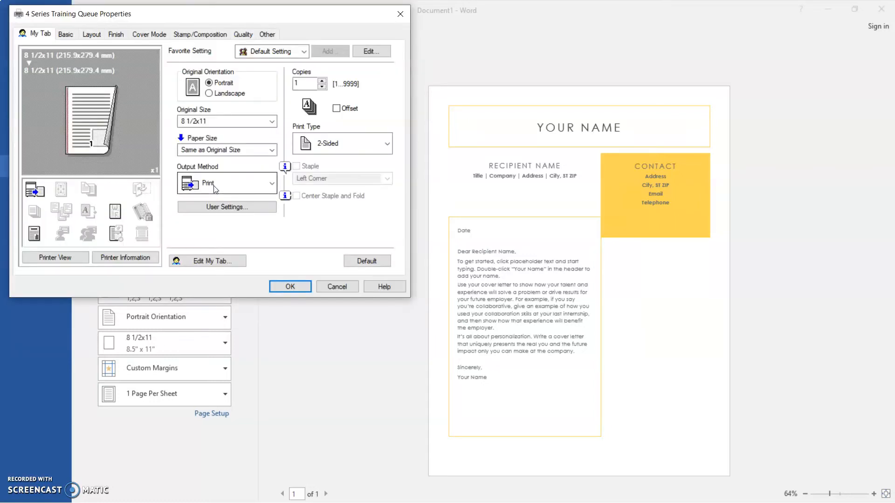
pyautogui.click(232, 212)
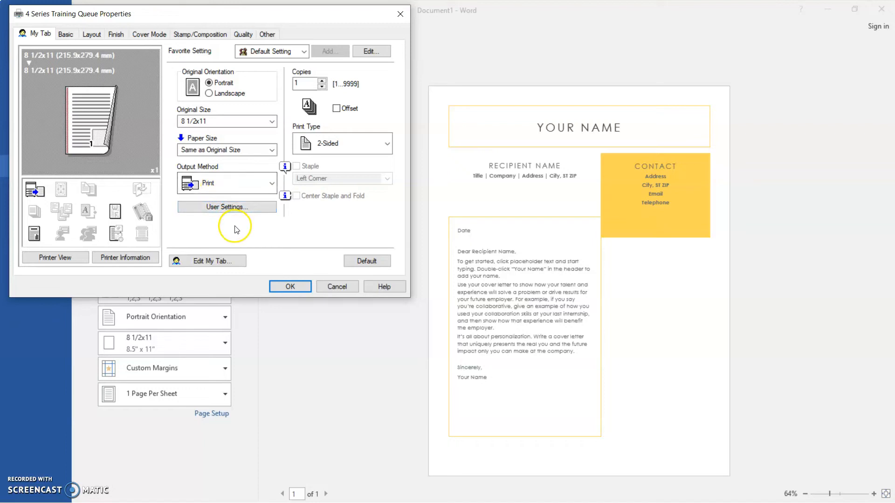
pyautogui.click(236, 187)
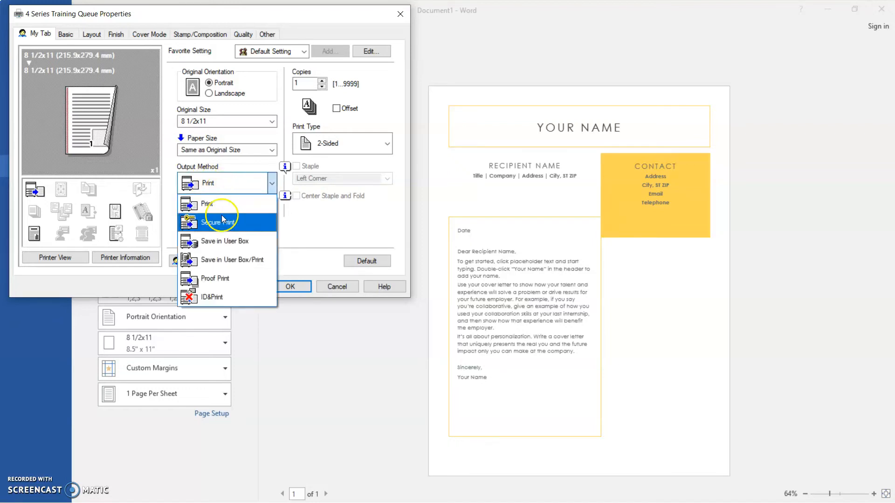
pyautogui.click(231, 242)
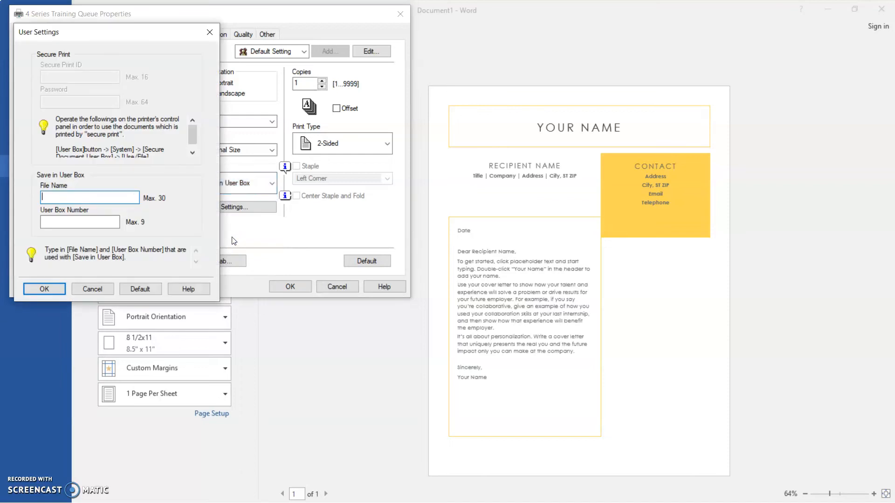
pyautogui.click(62, 212)
pyautogui.click(57, 198)
pyautogui.click(62, 220)
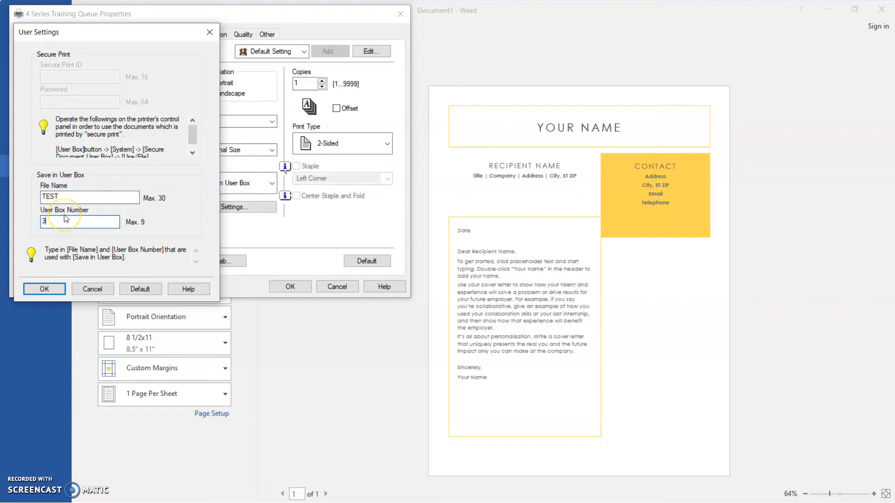
pyautogui.click(52, 288)
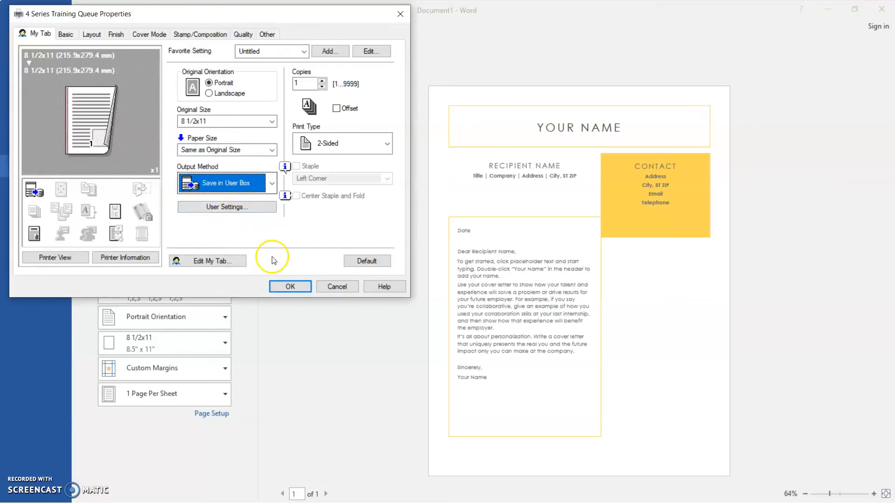
pyautogui.click(292, 288)
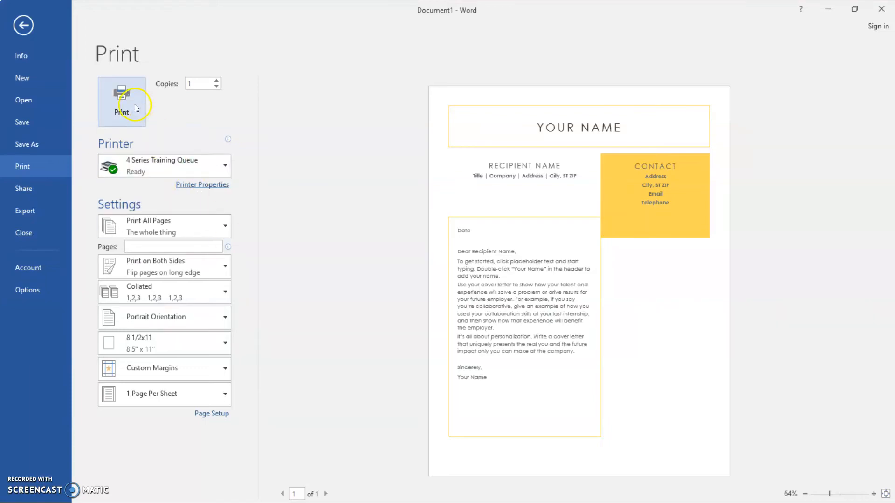
pyautogui.click(135, 106)
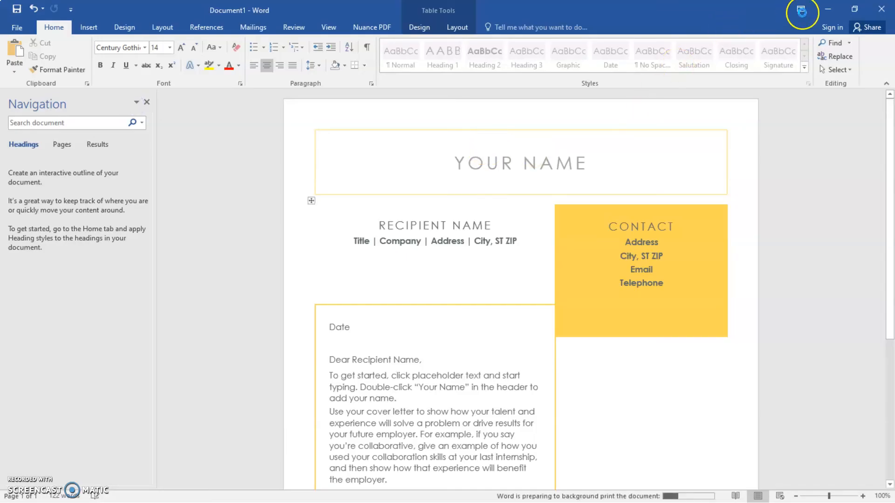
# Open the Forms box, delete the TEST document with OK, and minimize the browser back to Word.
pyautogui.click(833, 10)
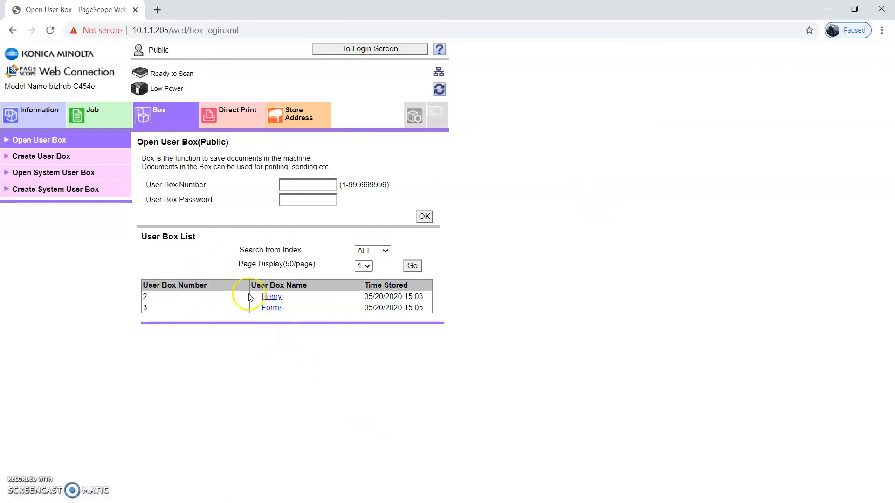
pyautogui.click(271, 309)
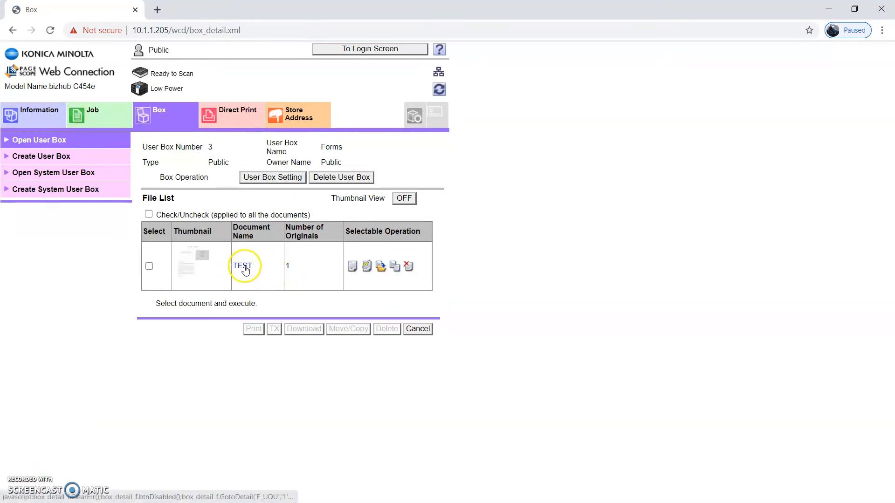
pyautogui.click(149, 267)
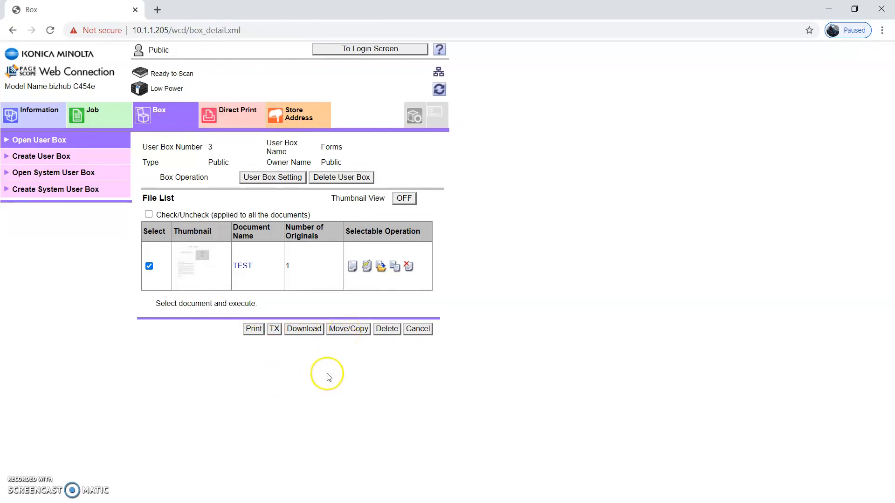
pyautogui.click(387, 328)
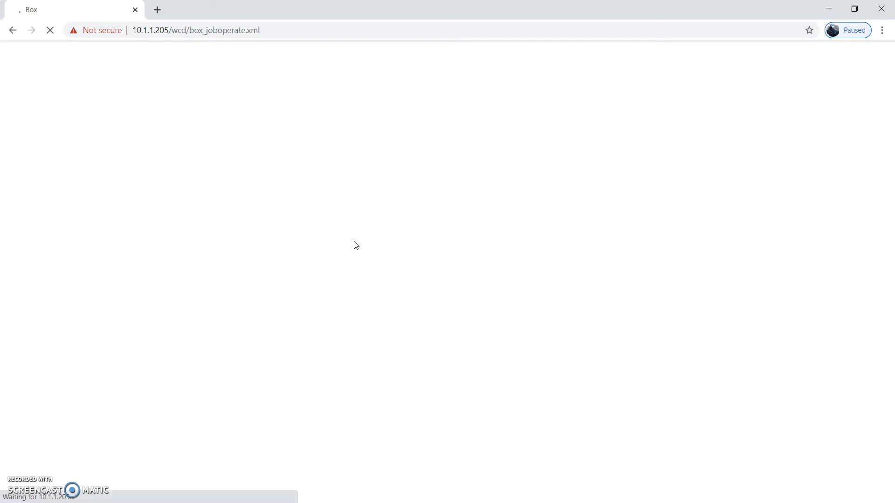
pyautogui.click(393, 289)
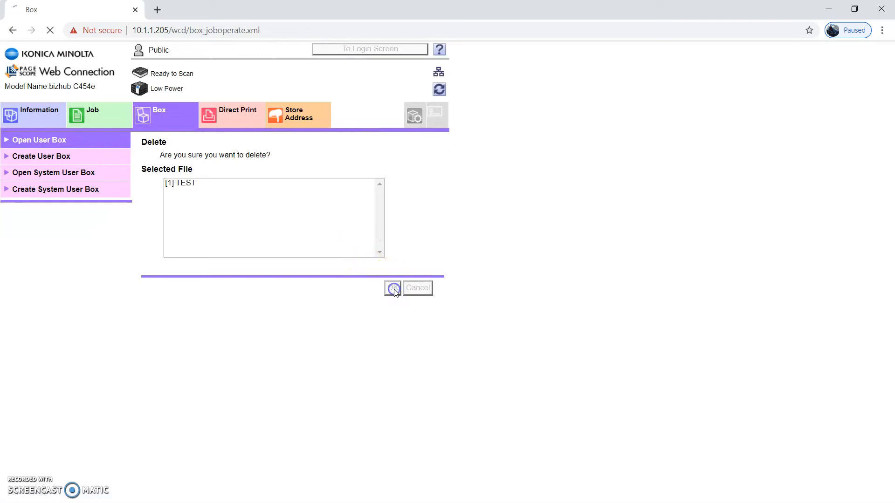
pyautogui.click(827, 14)
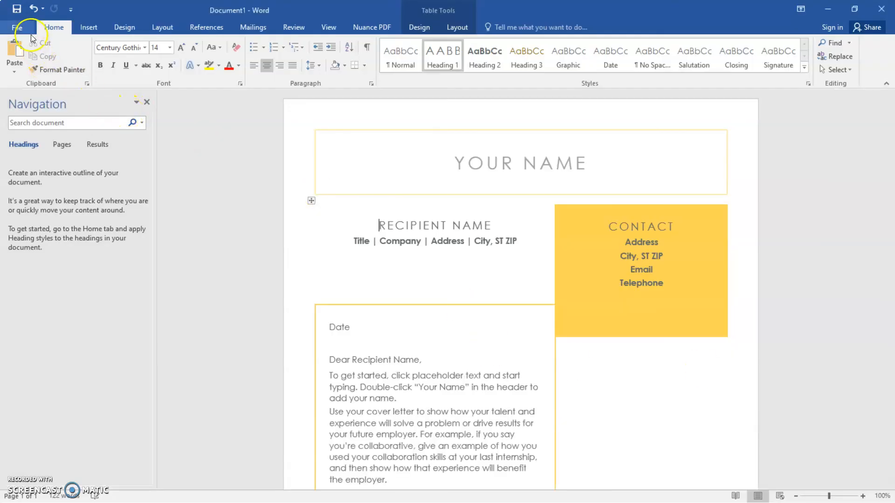
# In the printer properties' User Settings, set File Name to Word Doc and User Box Number to 2.
pyautogui.click(23, 30)
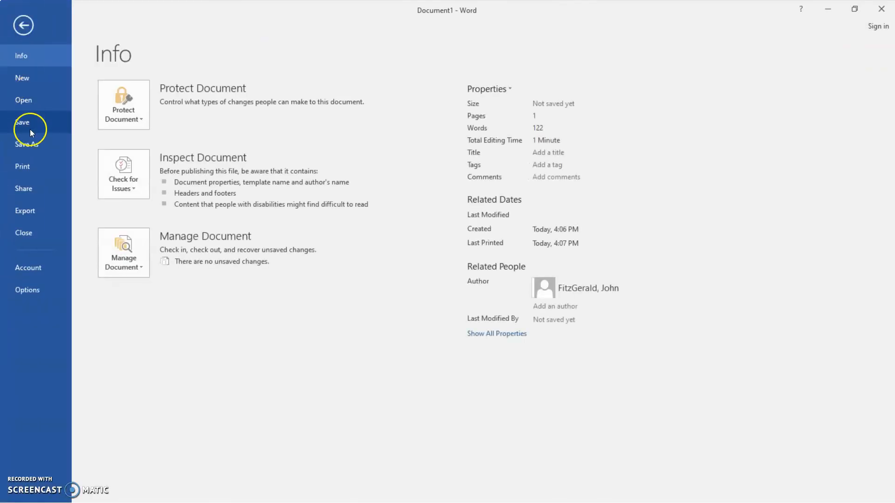
pyautogui.click(23, 168)
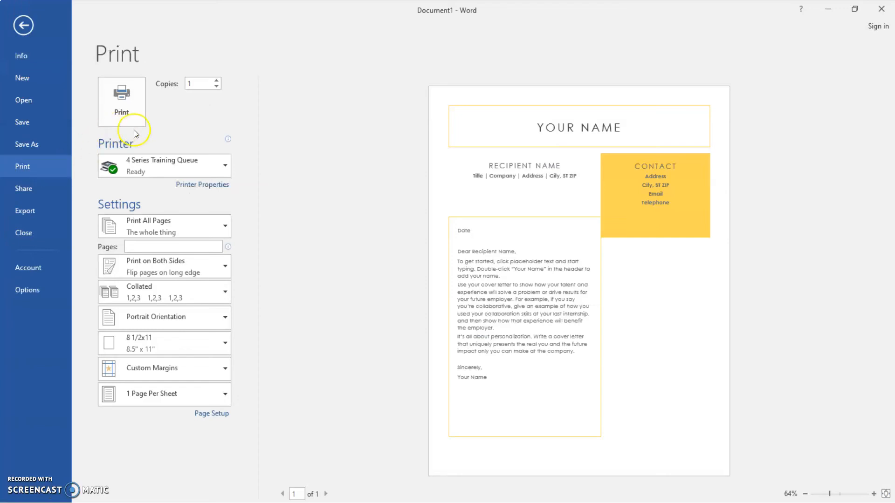
pyautogui.click(189, 174)
pyautogui.click(209, 185)
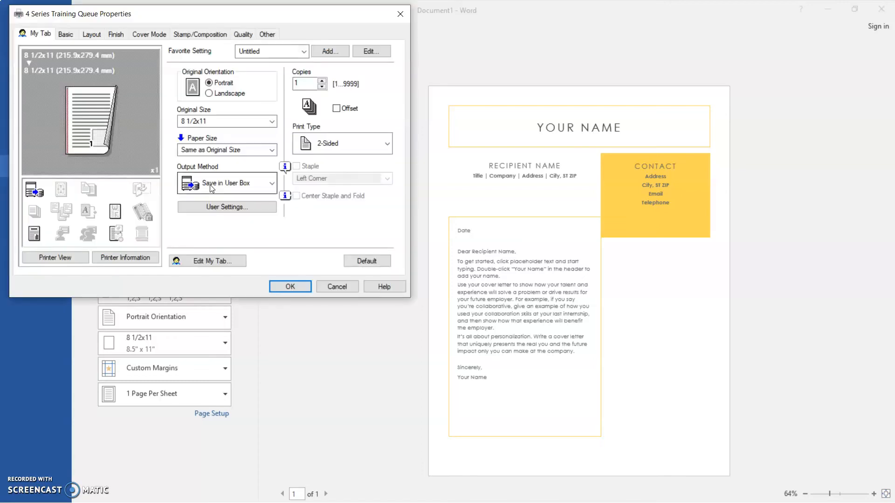
pyautogui.click(227, 207)
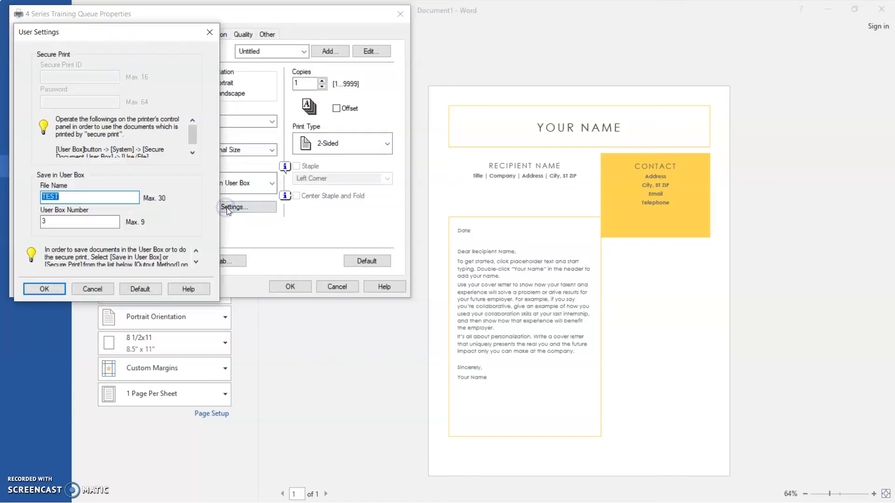
pyautogui.click(163, 203)
pyautogui.doubleClick(44, 221)
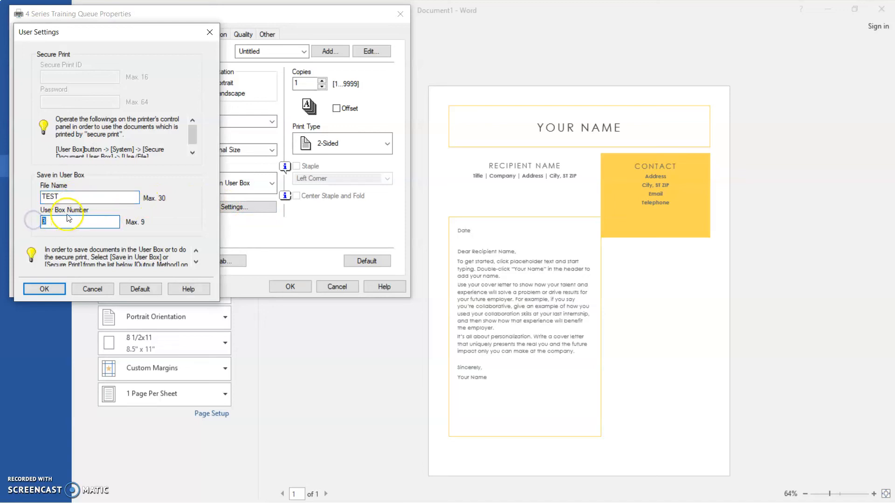
pyautogui.write('2')
pyautogui.hotkey('shift', 'Tab')
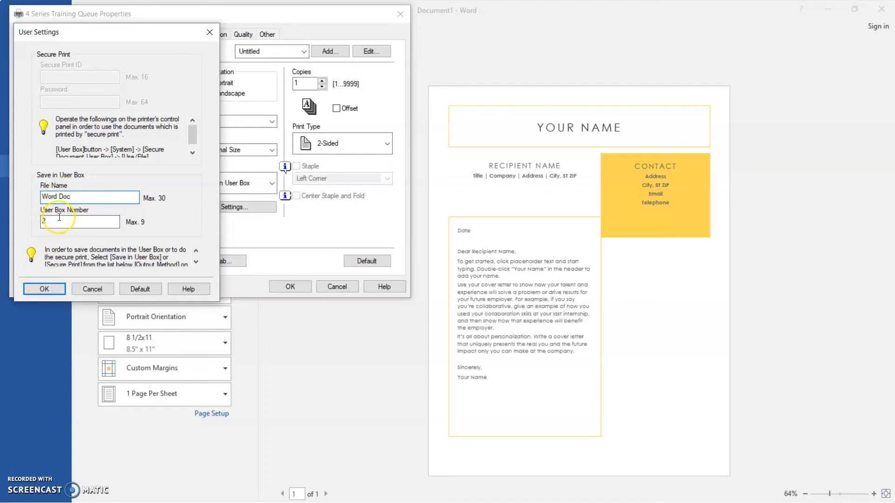
pyautogui.click(45, 288)
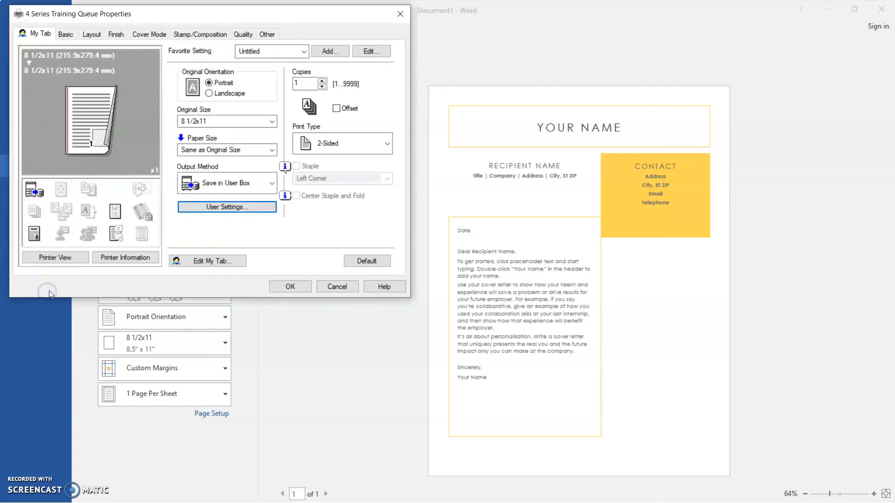
# Send the Word cover letter to the Henry user box, then return to the user box list.
pyautogui.click(290, 286)
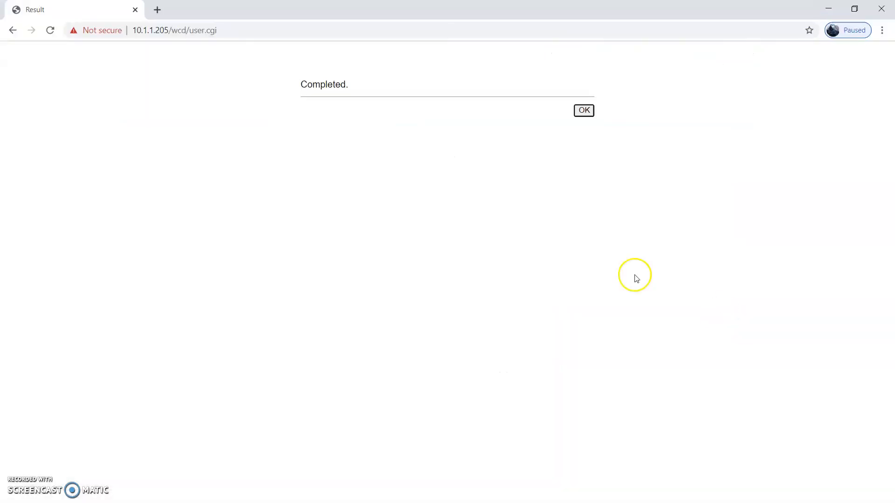
pyautogui.click(582, 111)
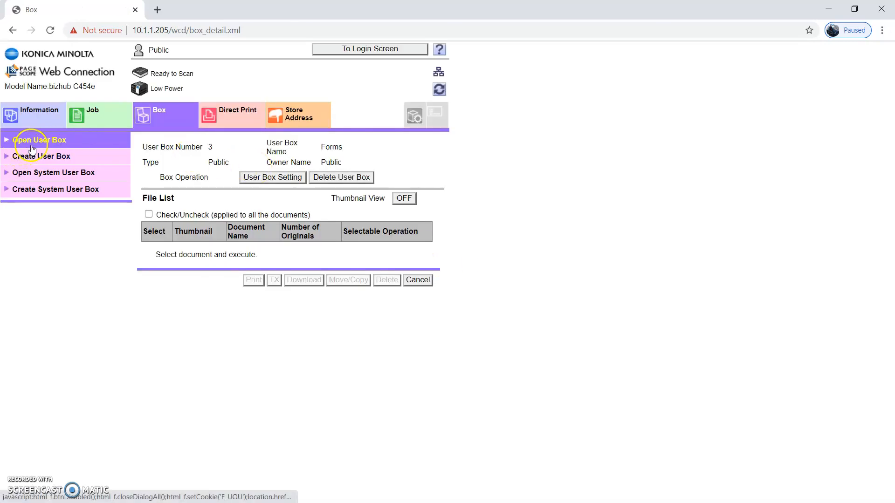
pyautogui.click(47, 141)
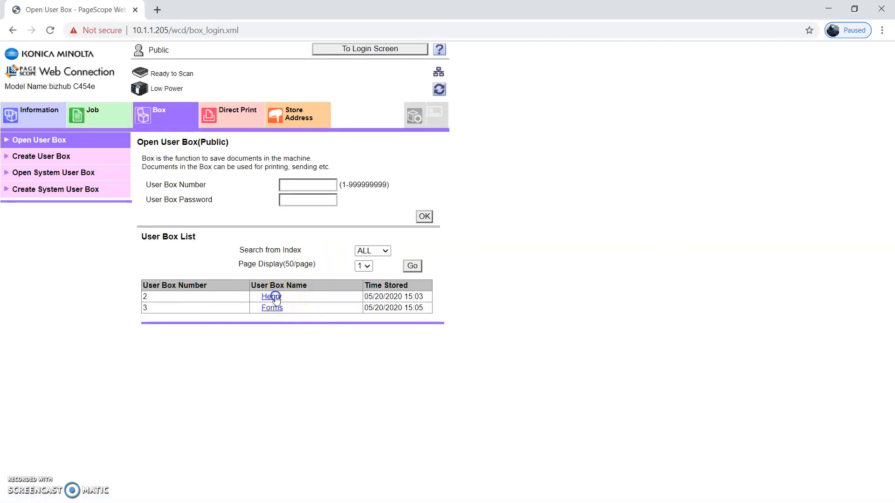
# In the Henry user box, confirm the Word Doc is stored, then delete it.
pyautogui.click(273, 297)
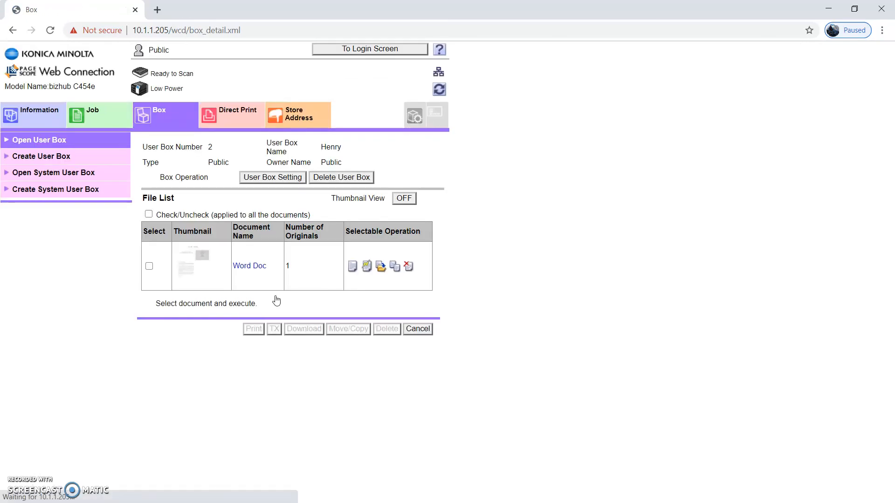
pyautogui.click(150, 267)
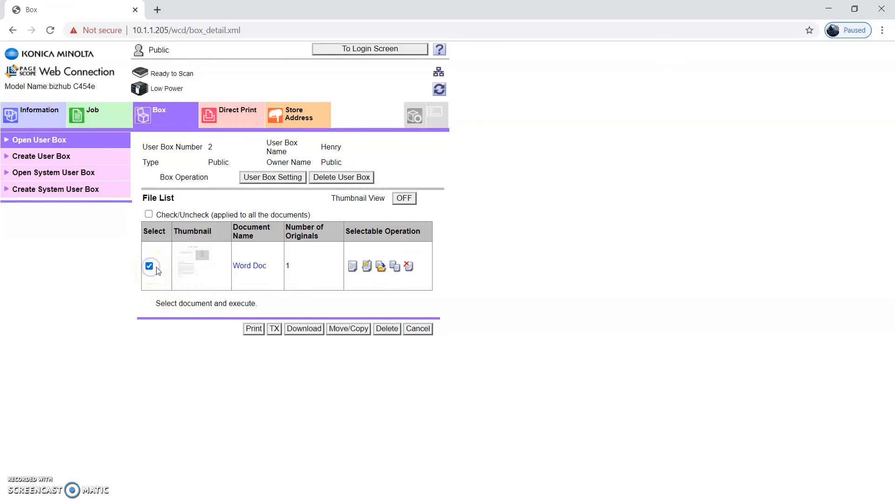
pyautogui.click(382, 331)
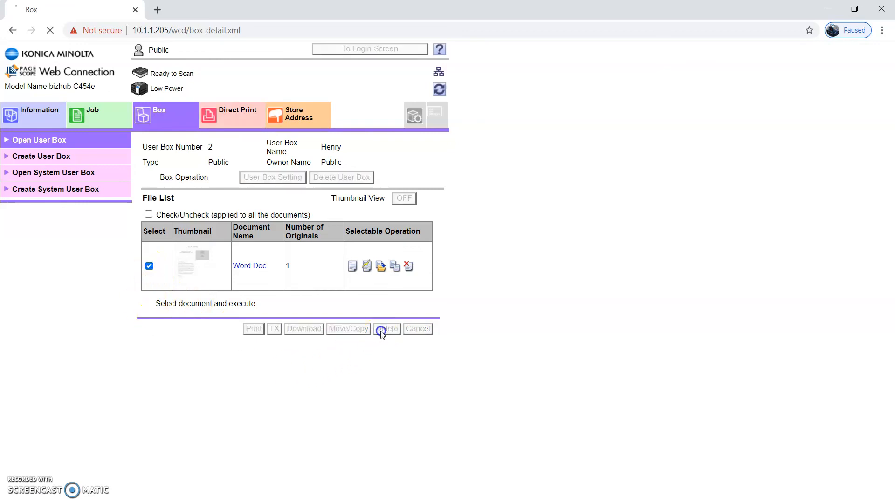